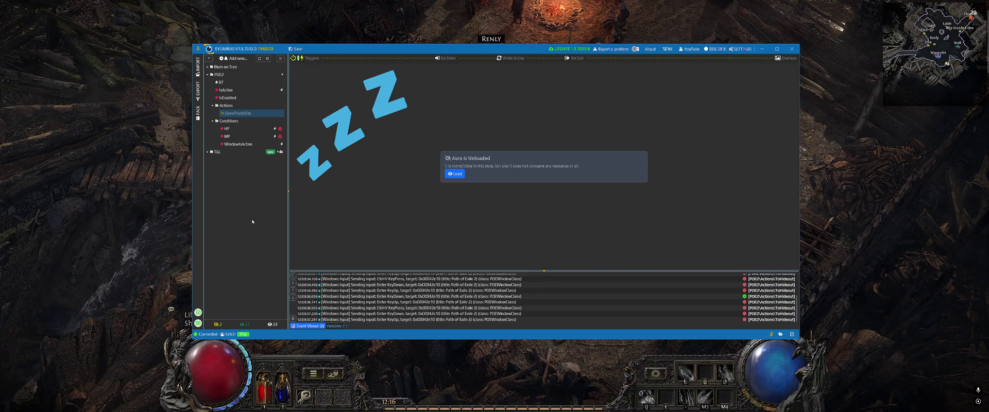
Step: Create an aura named ToHideout under Actions and give it a Hotkey Is Active trigger
right_click(240, 108)
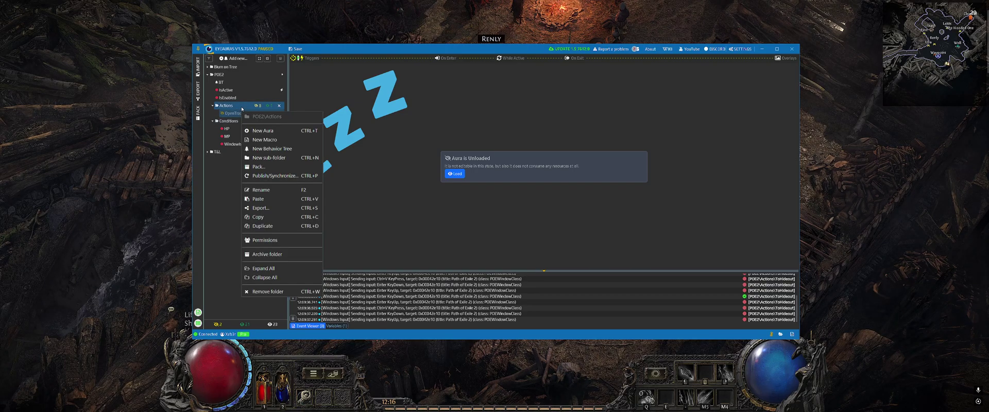
left_click(265, 128)
type("ToHideout")
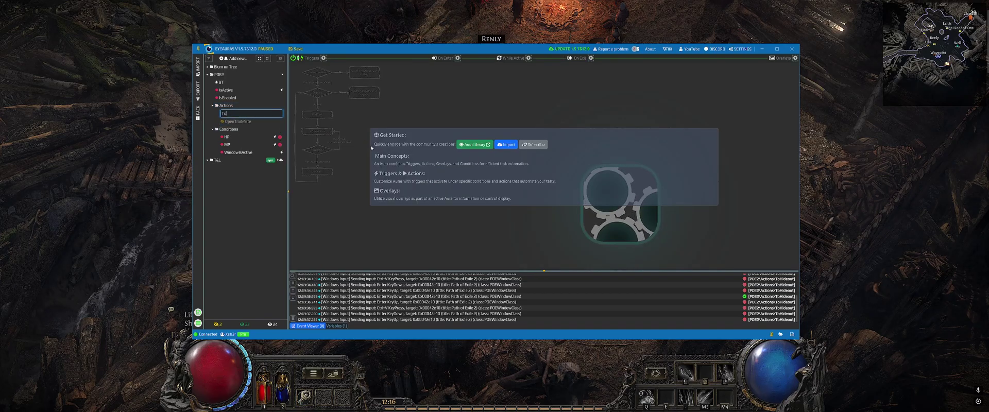
key("Return")
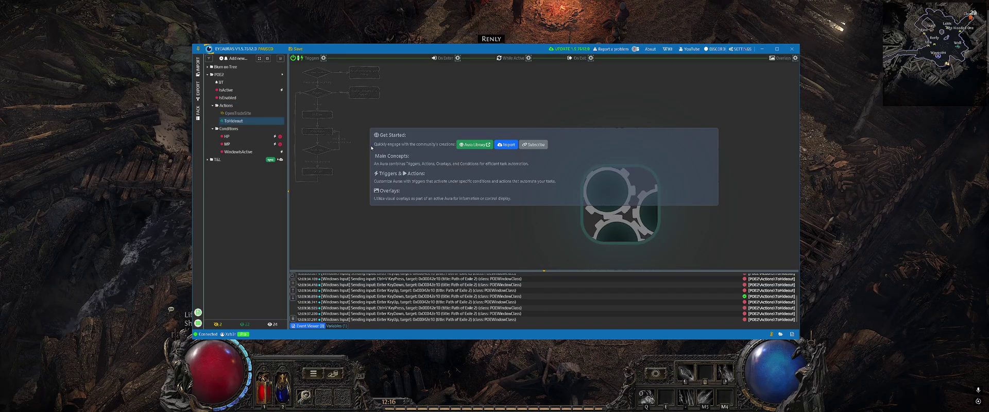
left_click(324, 58)
left_click(344, 109)
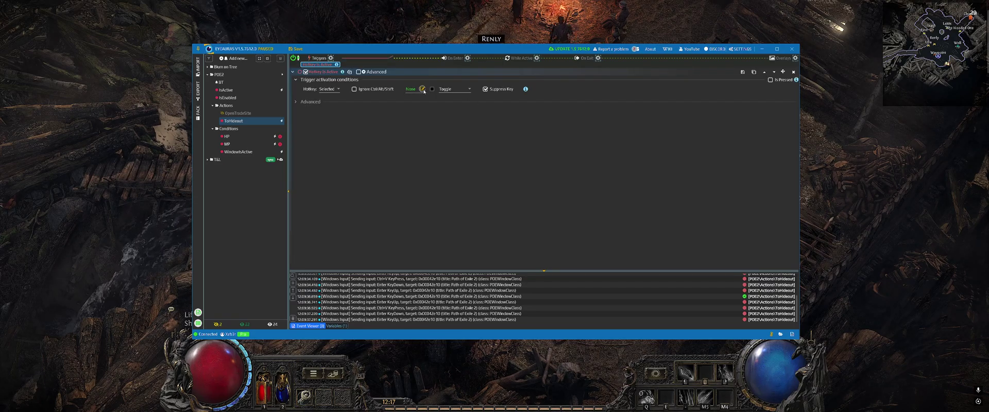
Step: Bind the ToHideout trigger to F8 and change its mode from Toggle to Click/Hold
left_click(423, 90)
key("F8")
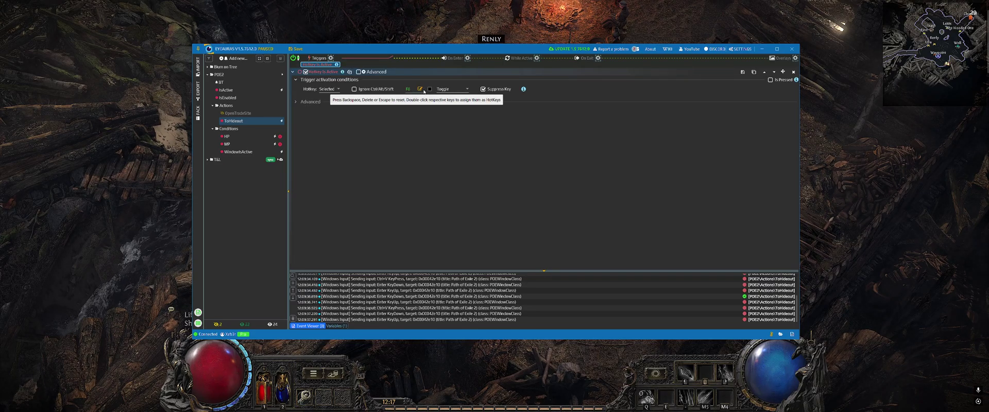
left_click(452, 91)
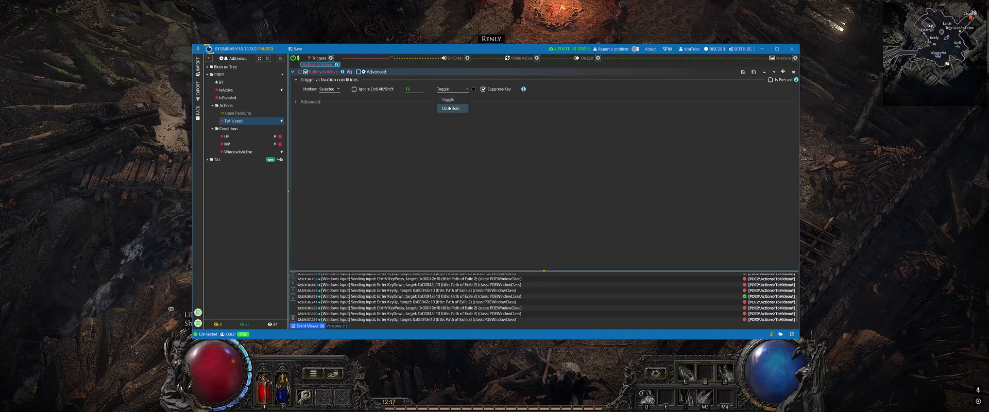
left_click(452, 108)
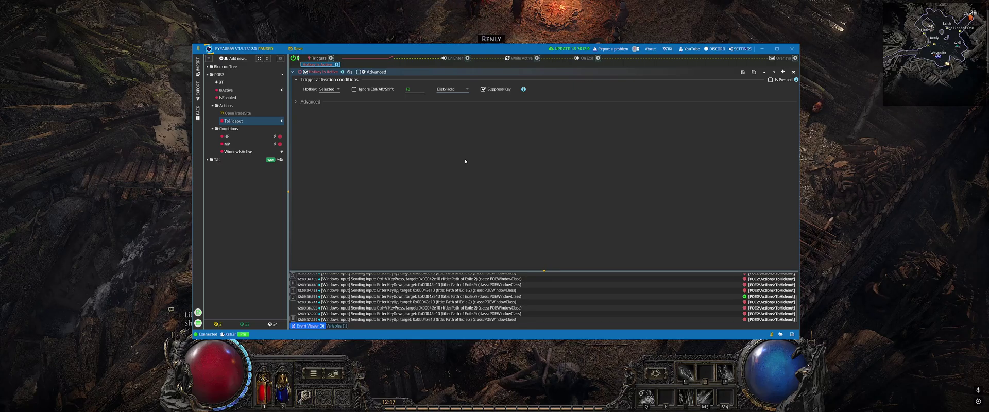
Step: Add an On Enter Send Sequence of Enter, a delay, Enter, then a text block
left_click(467, 57)
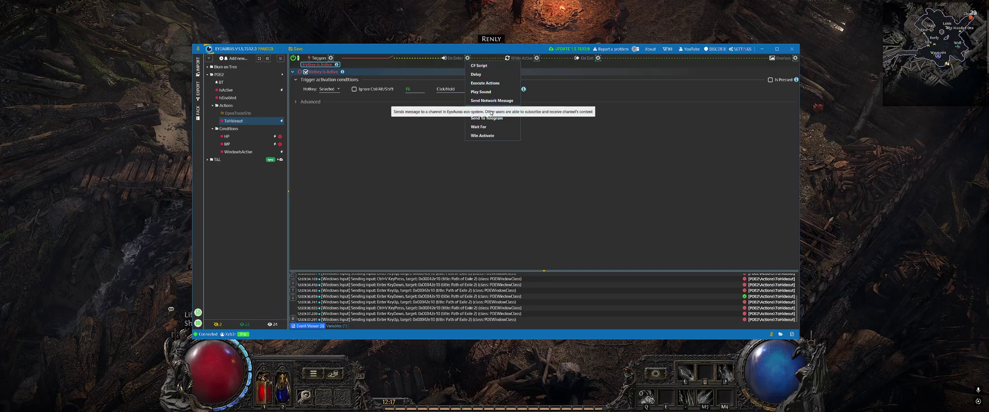
left_click(487, 109)
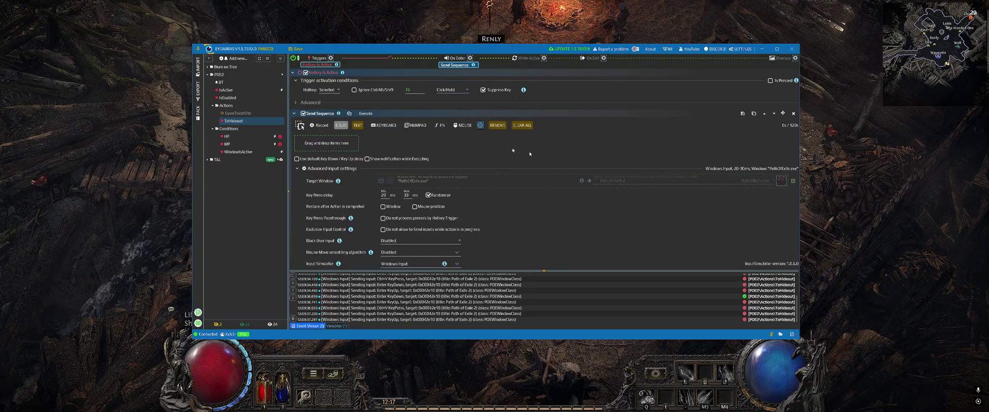
left_click(385, 130)
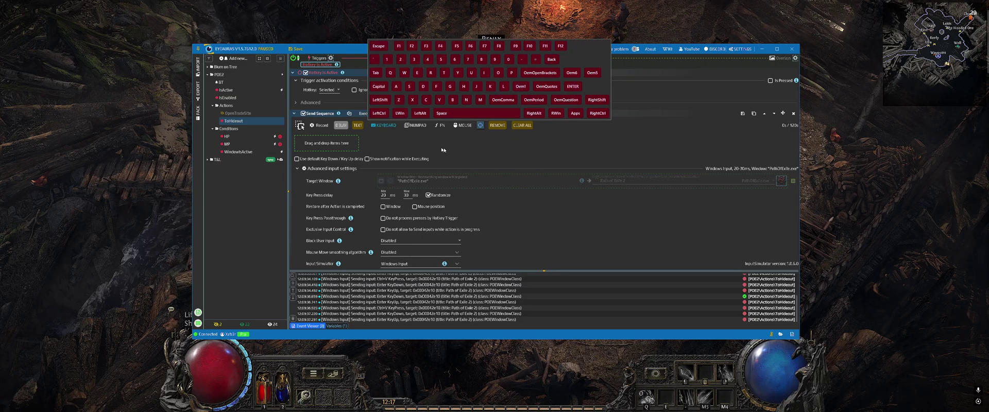
left_click_drag(572, 86, 315, 145)
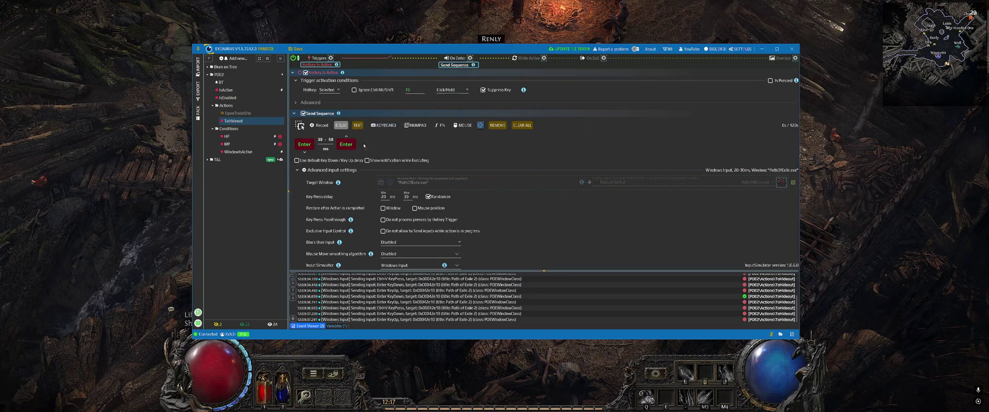
left_click_drag(358, 125, 370, 144)
Step: Set the text block to '/hideout', pasted via clipboard with Control+V
left_click(384, 144)
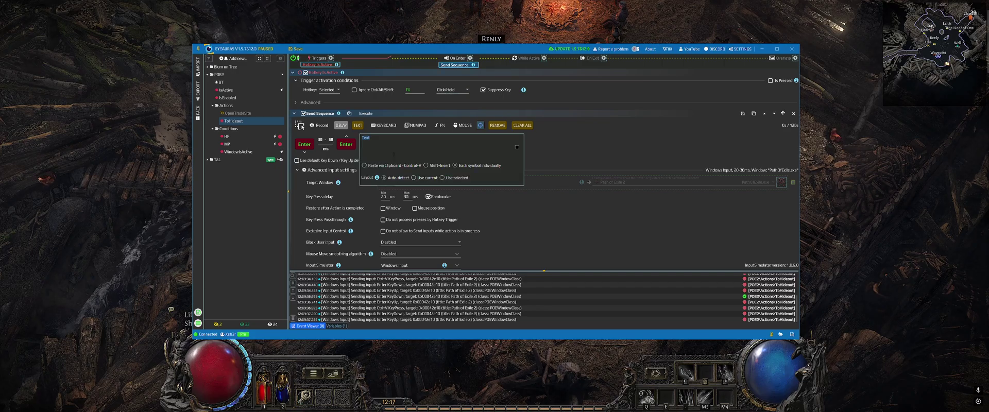
type("/hideout")
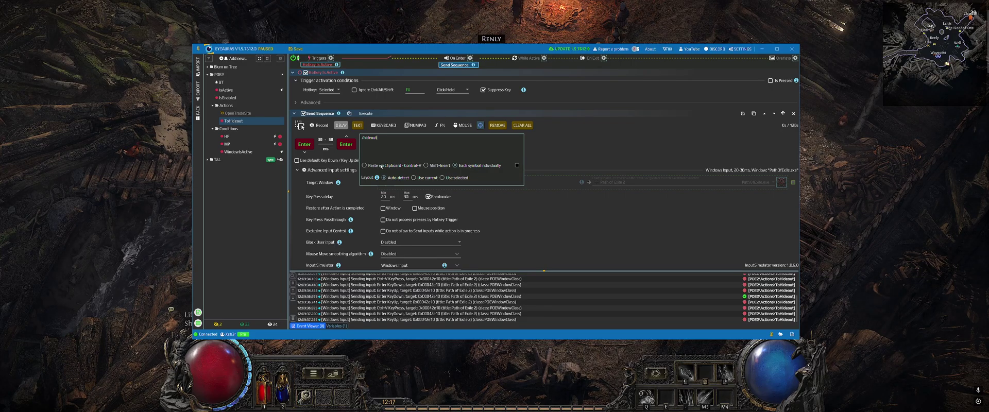
left_click(381, 165)
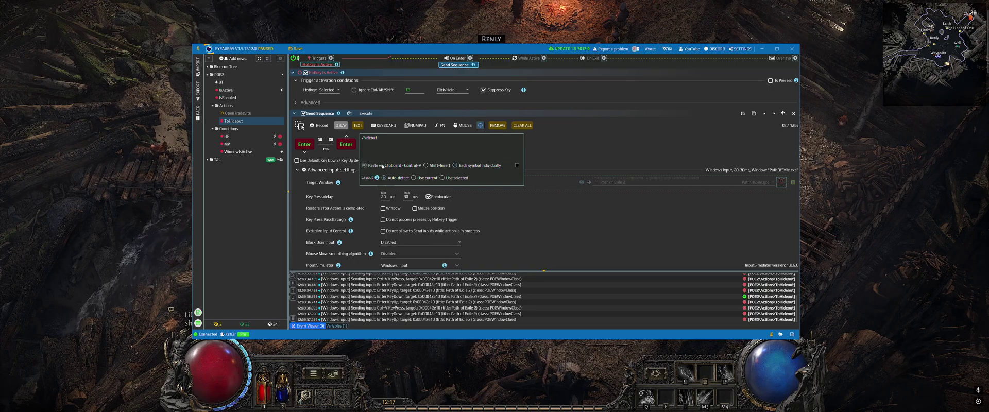
Step: Append a final Enter key press after the /hideout text block
left_click(556, 163)
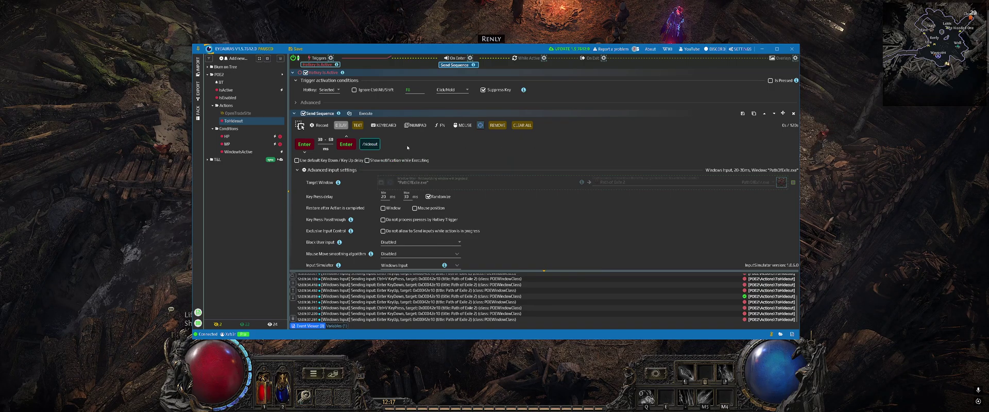
left_click(388, 126)
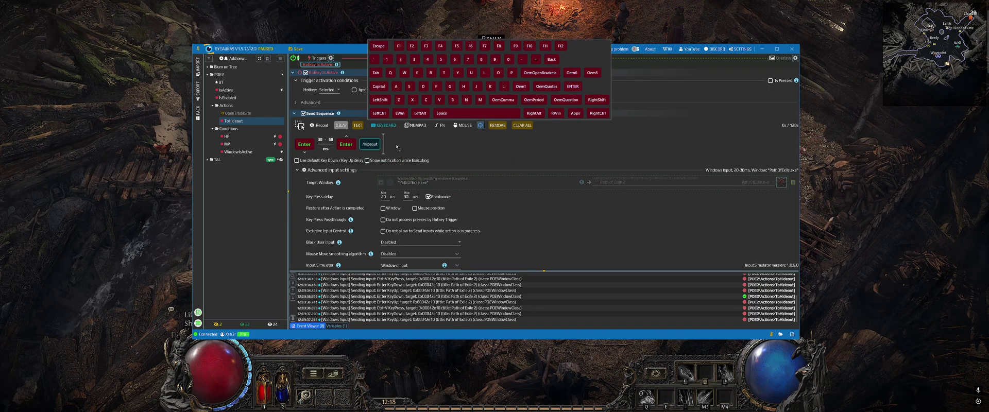
left_click(573, 86)
left_click(477, 147)
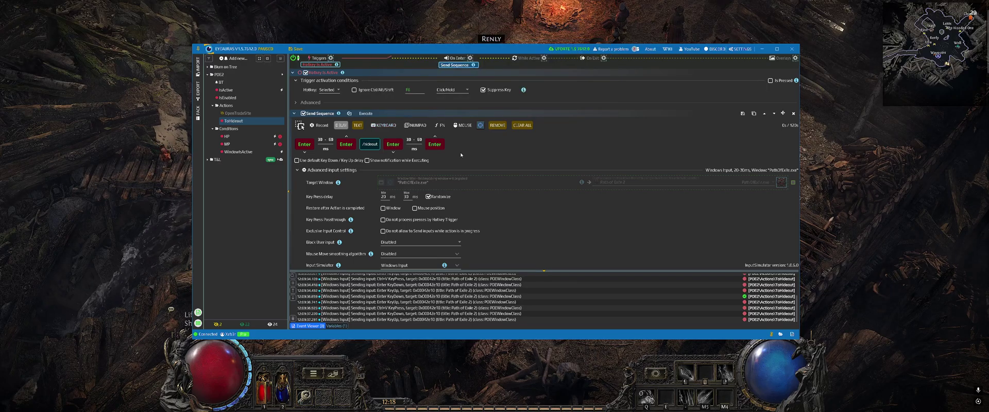
Step: Insert 150 ms pauses before and after the /hideout text
left_click_drag(341, 125, 374, 150)
left_click(374, 150)
type("150")
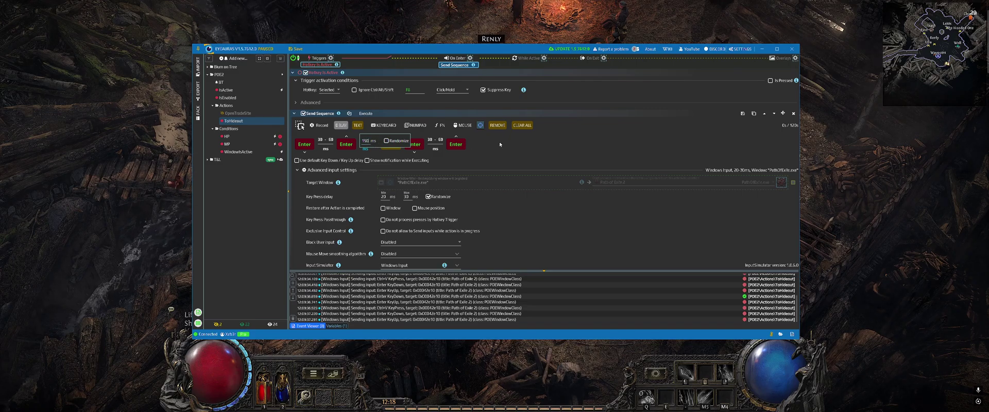
left_click(500, 144)
left_click_drag(341, 125, 397, 149)
left_click(414, 146)
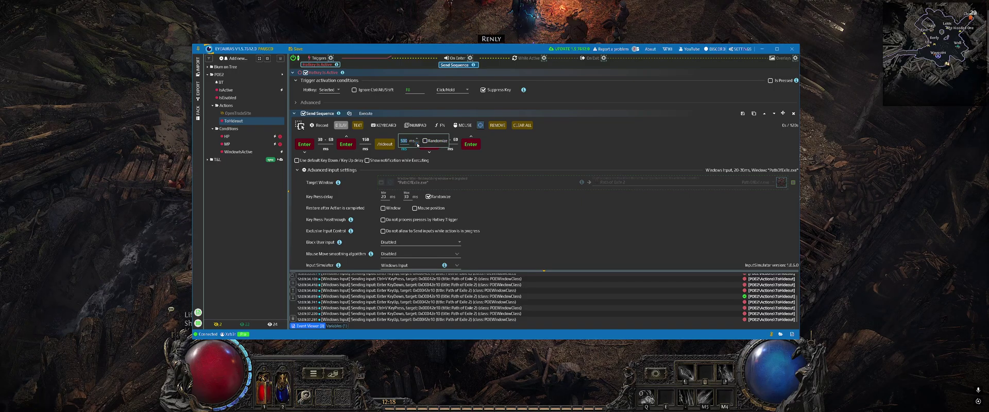
type("150")
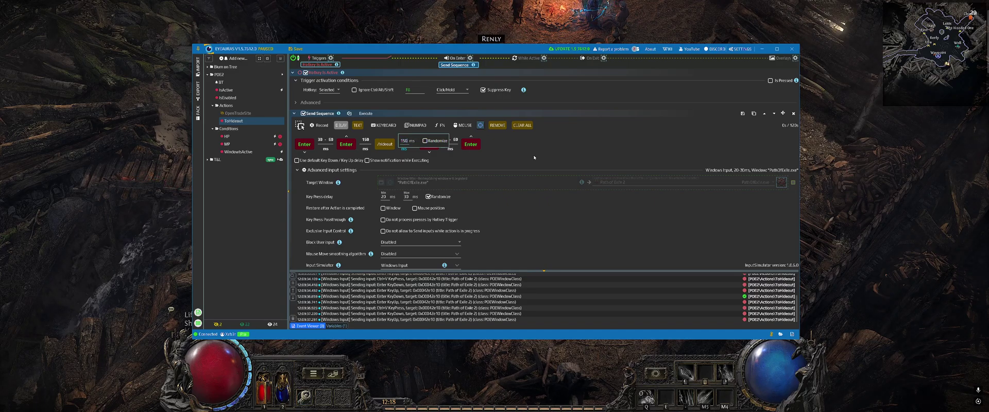
Step: Commit the 150 ms pause, then test the F8 hideout sequence in the game
key("Return")
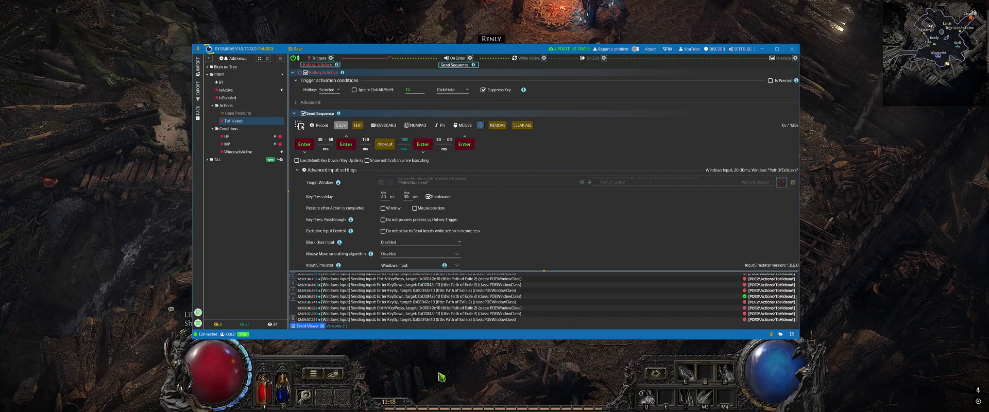
key("F8")
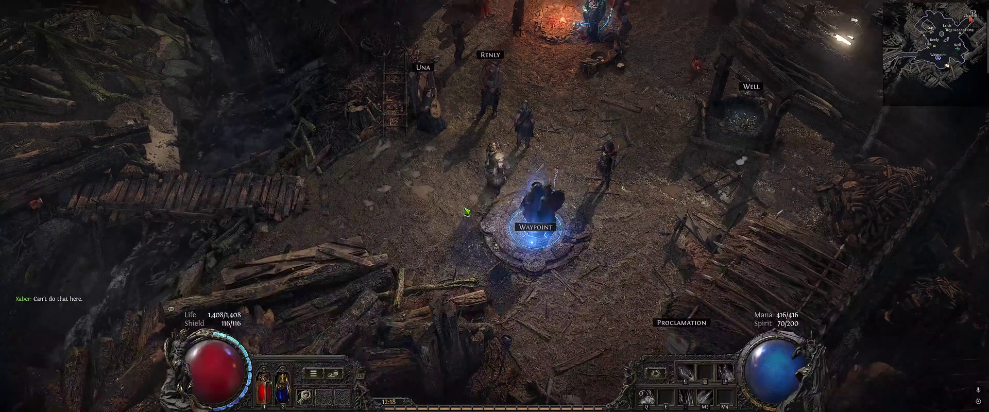
key("Return")
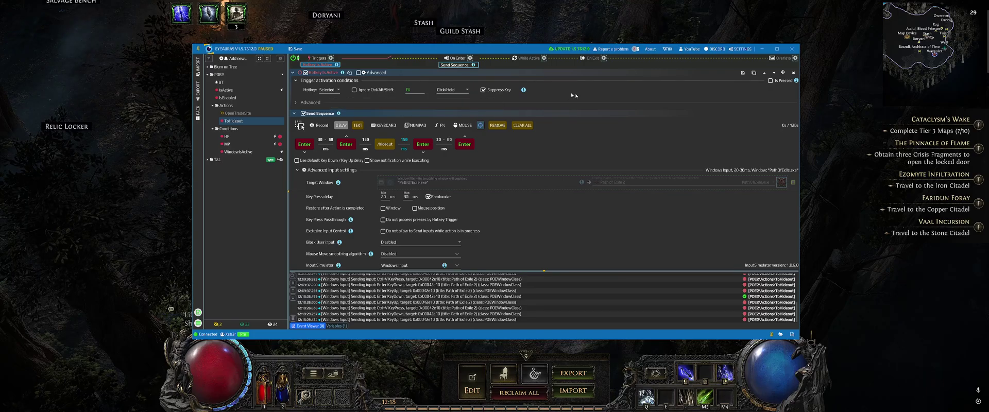
Step: Expand the Advanced section of the ToHideout trigger's activation conditions
left_click(311, 105)
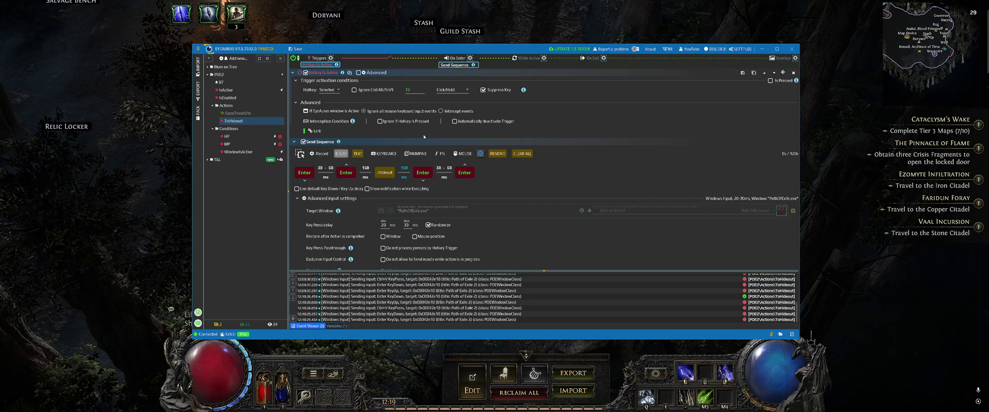
Step: Link the ToHideout trigger to POE2\Conditions\WindowsActive, after checking that condition's settings
left_click(316, 131)
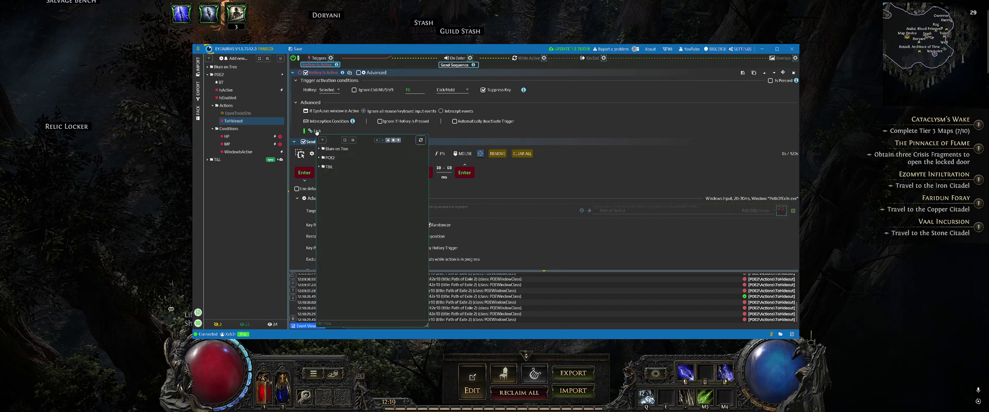
left_click(238, 151)
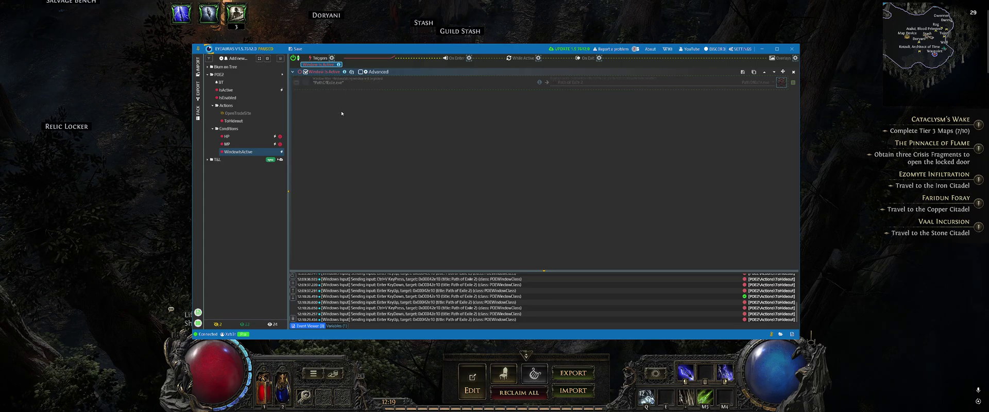
left_click(235, 122)
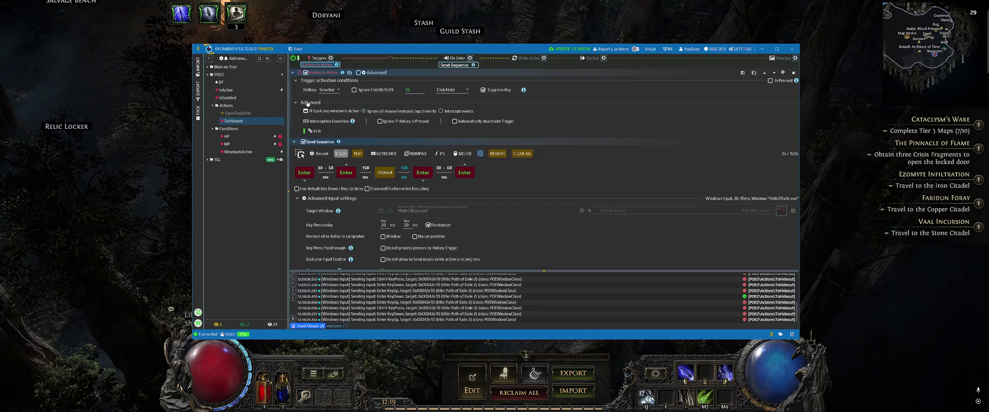
left_click(316, 131)
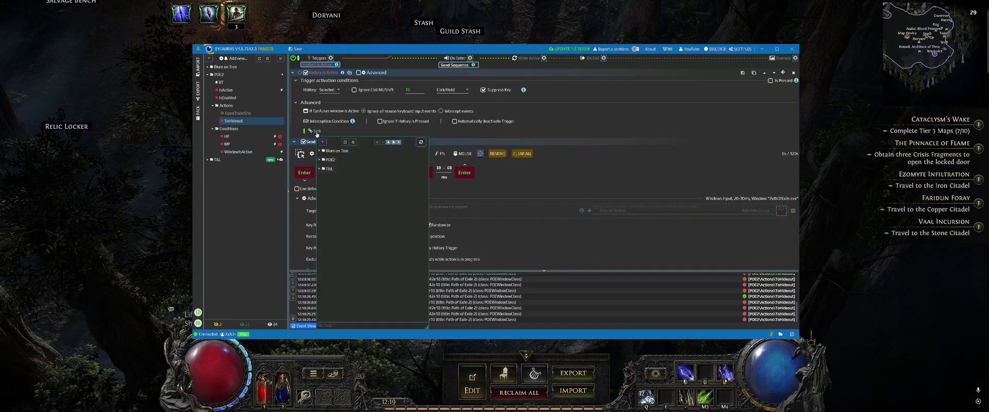
left_click(320, 160)
left_click(325, 205)
left_click(386, 231)
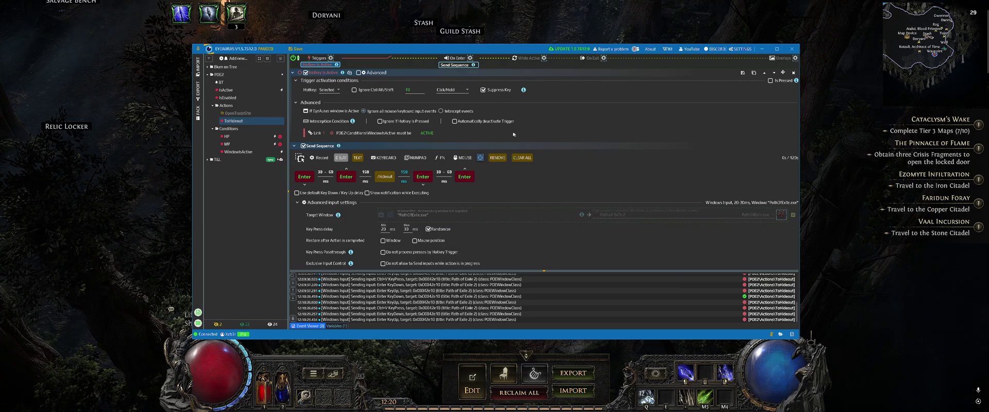
Step: Link the IsEnabled aura's trigger to POE2\Conditions\WindowsActive through its Advanced options
left_click(234, 98)
left_click(310, 111)
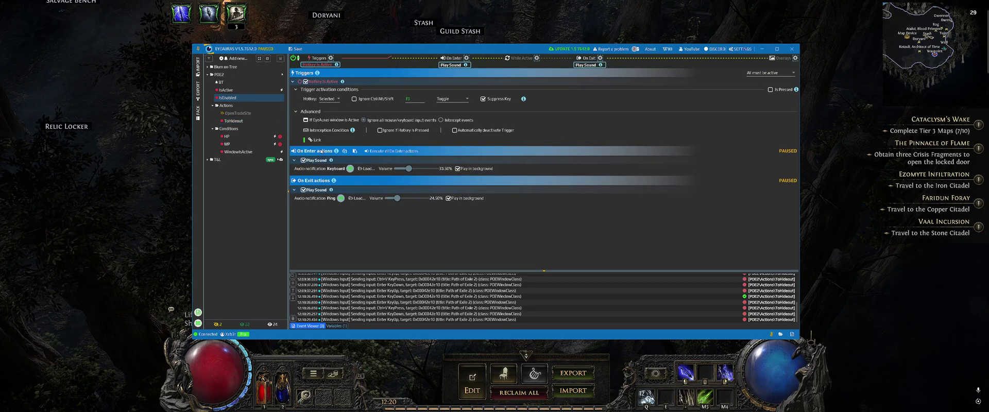
left_click(315, 139)
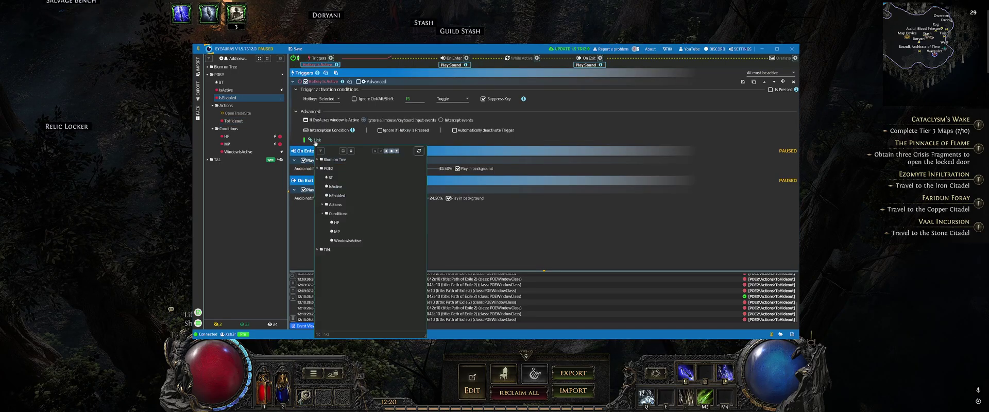
left_click(358, 241)
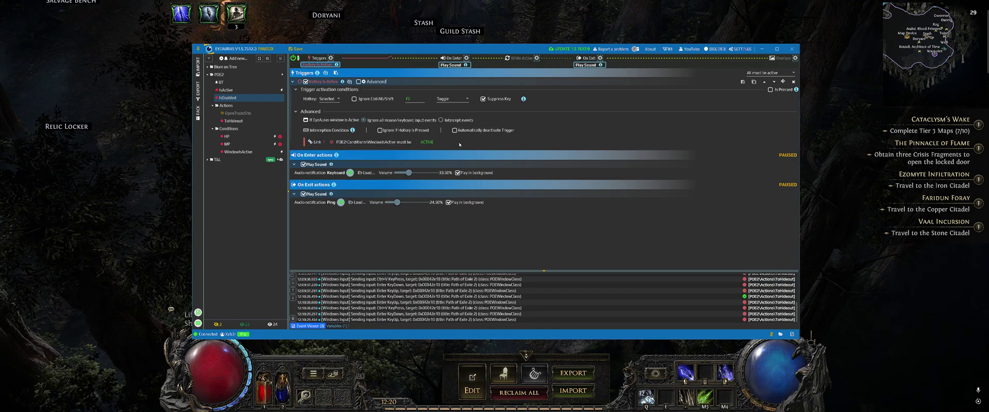
mouse_move(355, 140)
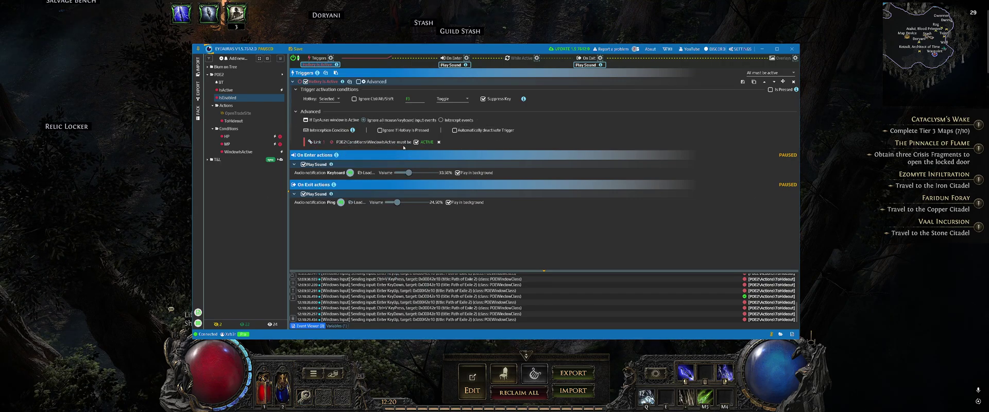